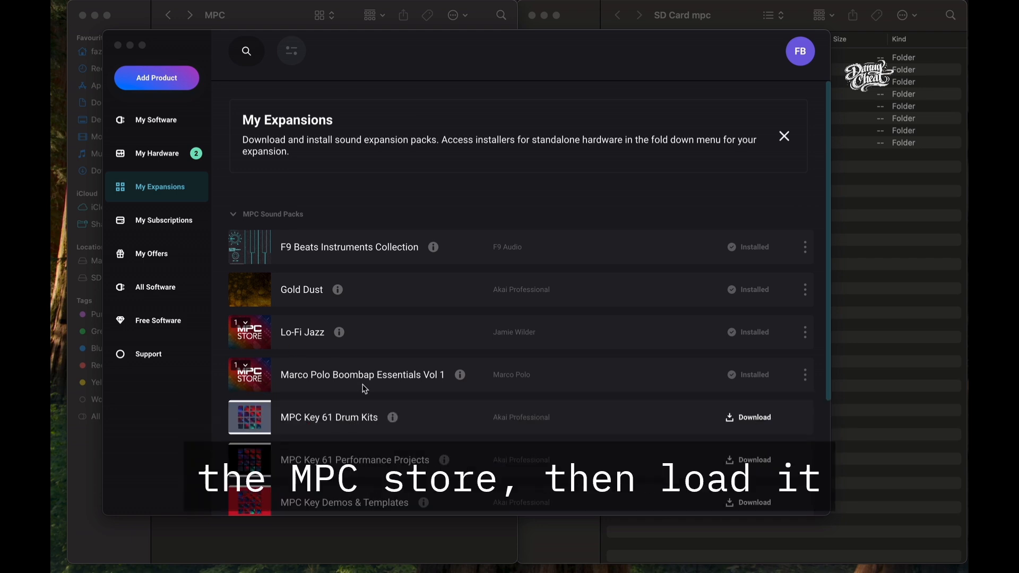
# Step: Browse the MPC Sound Packs list under My Expansions
pyautogui.scroll(-5, 364, 389)
pyautogui.scroll(3, 364, 388)
pyautogui.scroll(-1, 364, 389)
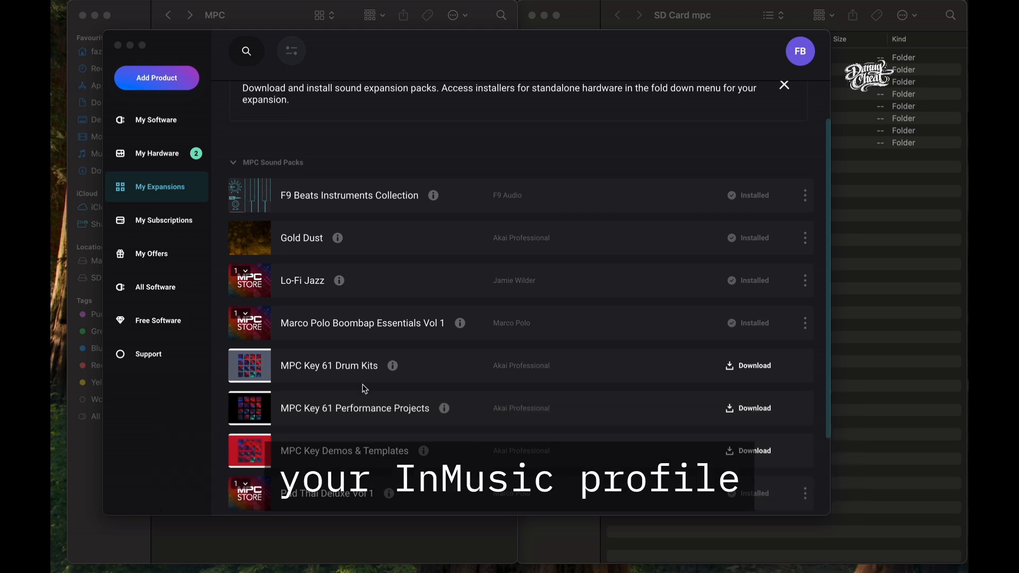
pyautogui.press('super+Tab')
pyautogui.press('super+Tab')
pyautogui.press('super+Tab')
pyautogui.press('super+Tab')
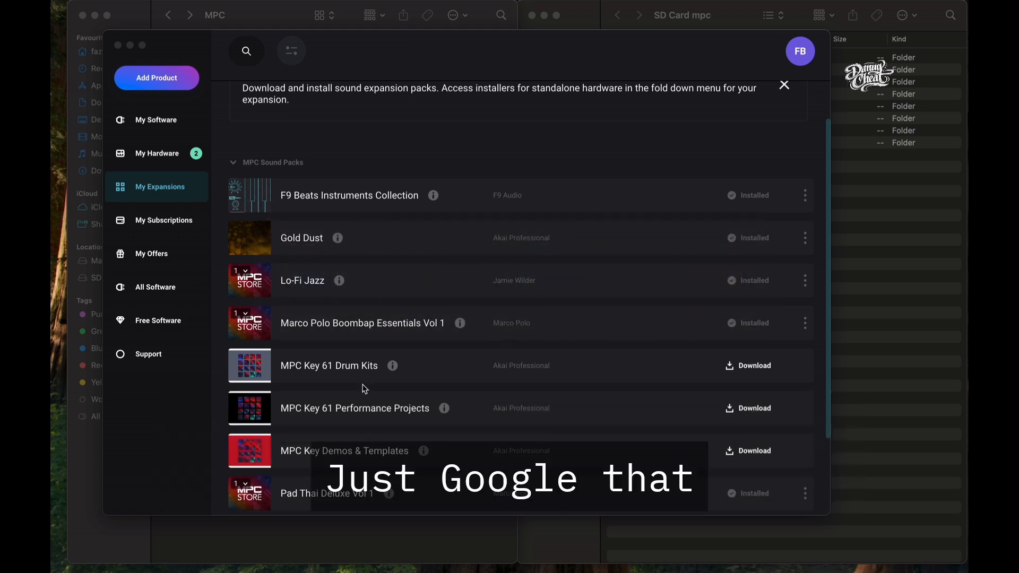
# Step: Open the inMusic profile account page in the browser, then return to the inMusic Software Center
pyautogui.moveTo(474, 559)
pyautogui.click(350, 544)
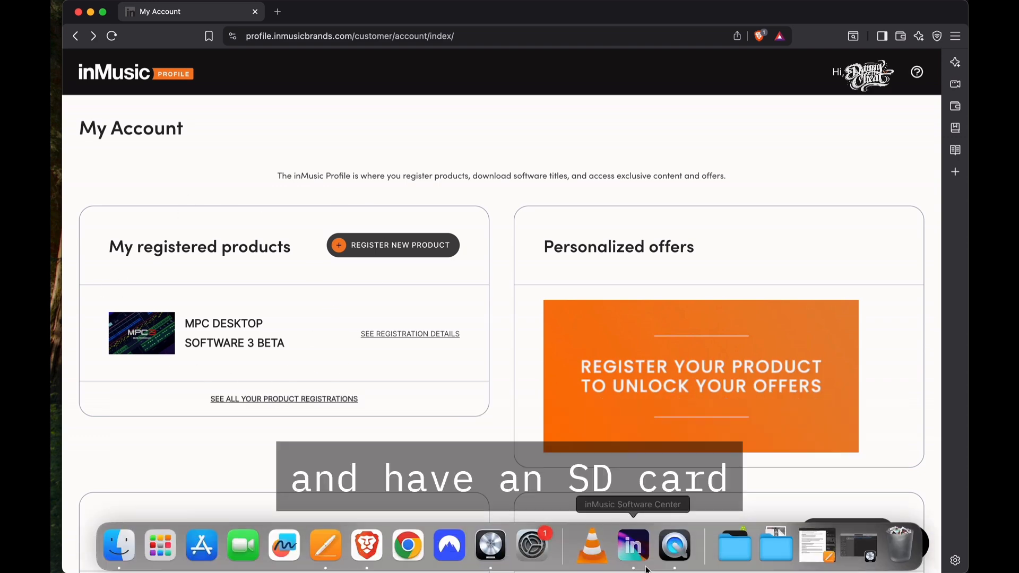
pyautogui.click(643, 554)
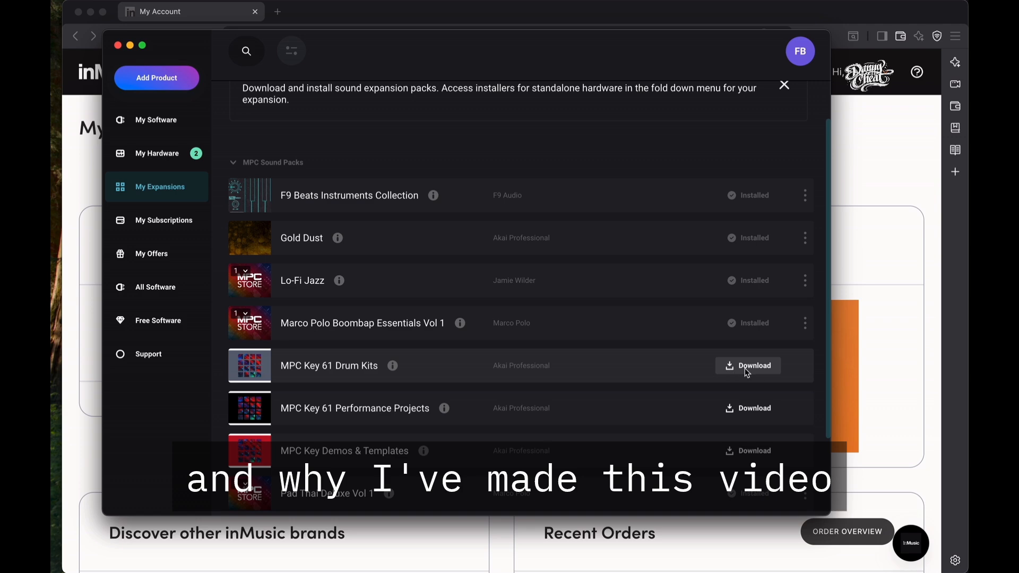
pyautogui.moveTo(491, 571)
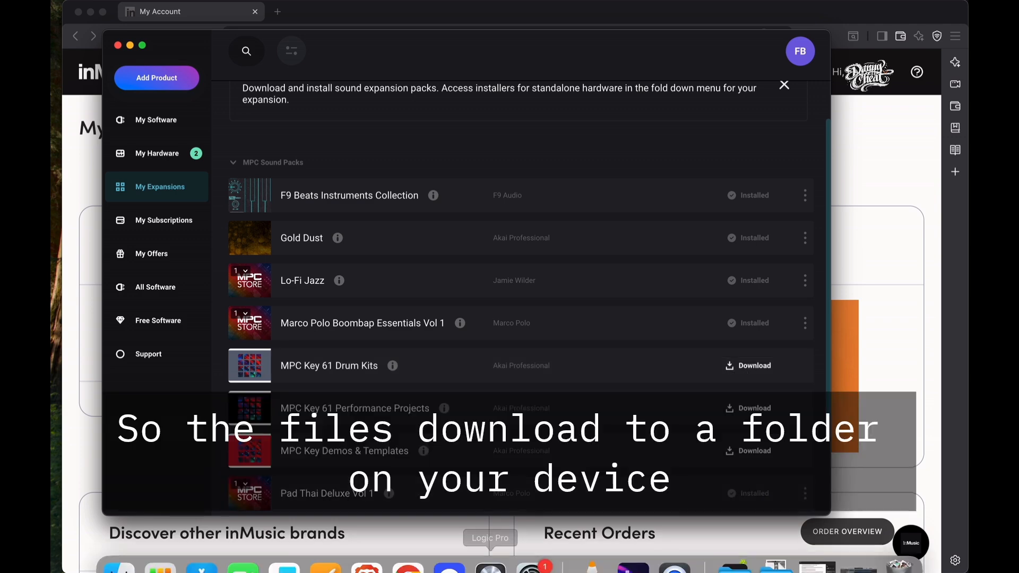
# Step: Switch to Finder and go to the folder /Library/Application Support/Akai/MPC/
pyautogui.press('super+Tab')
pyautogui.press('super+Tab')
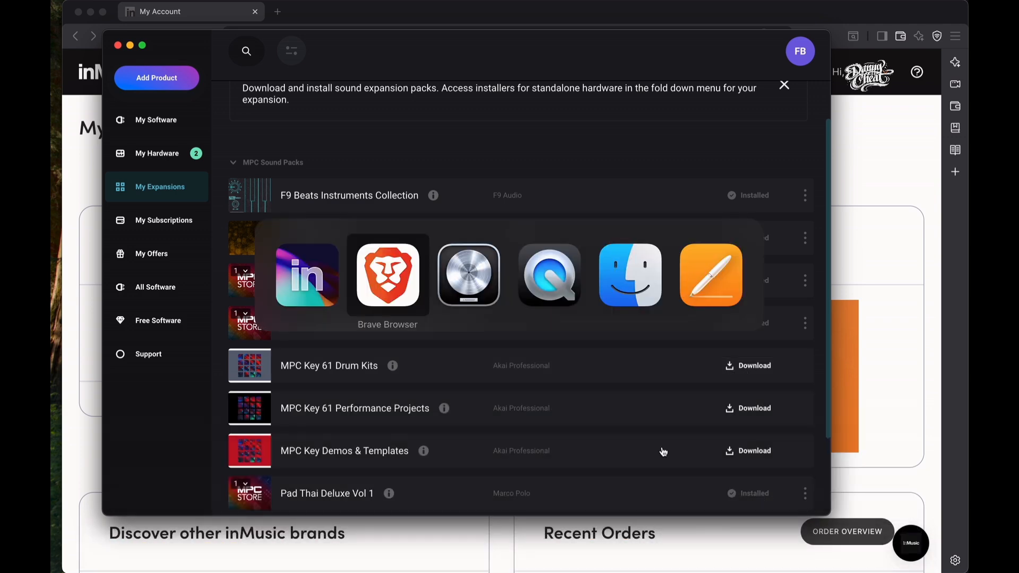
pyautogui.press('super+Tab')
pyautogui.press('super+Tab')
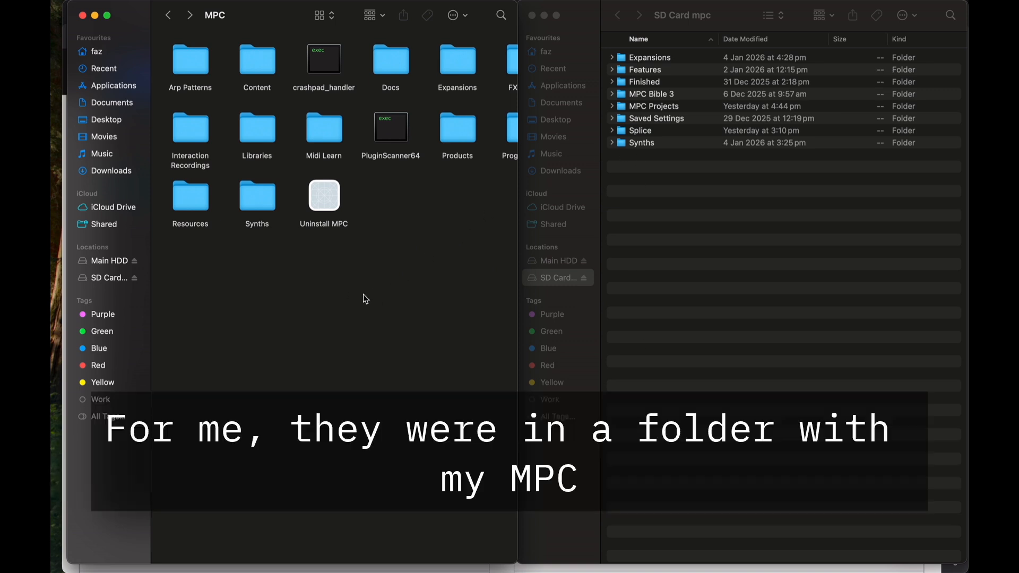
pyautogui.press('shift+super+g')
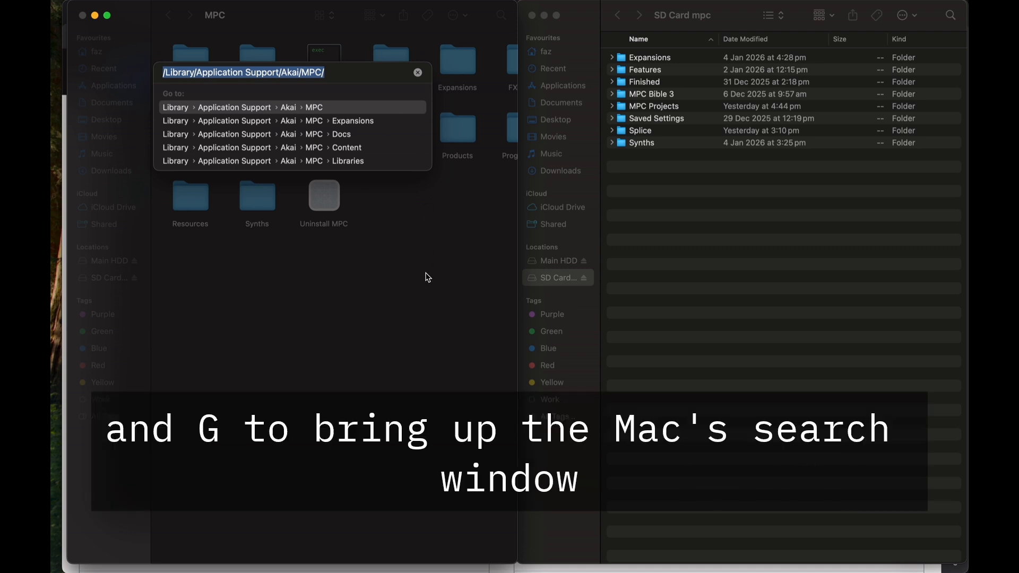
pyautogui.press('Return')
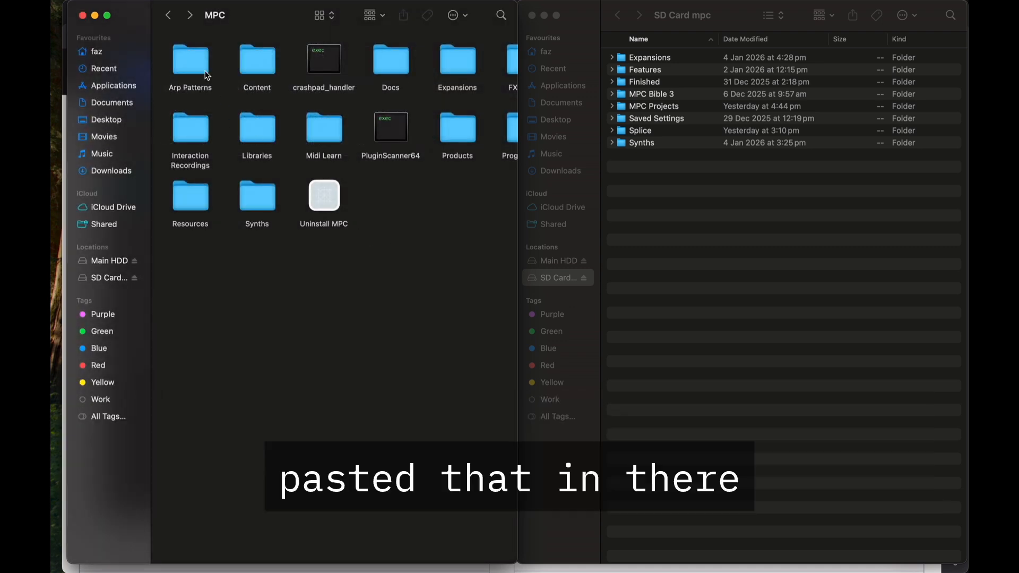
# Step: Select the Content and Expansions folders inside the MPC library folder
pyautogui.hscroll(3, 291, 287)
pyautogui.hscroll(-4, 291, 287)
pyautogui.hscroll(3, 291, 287)
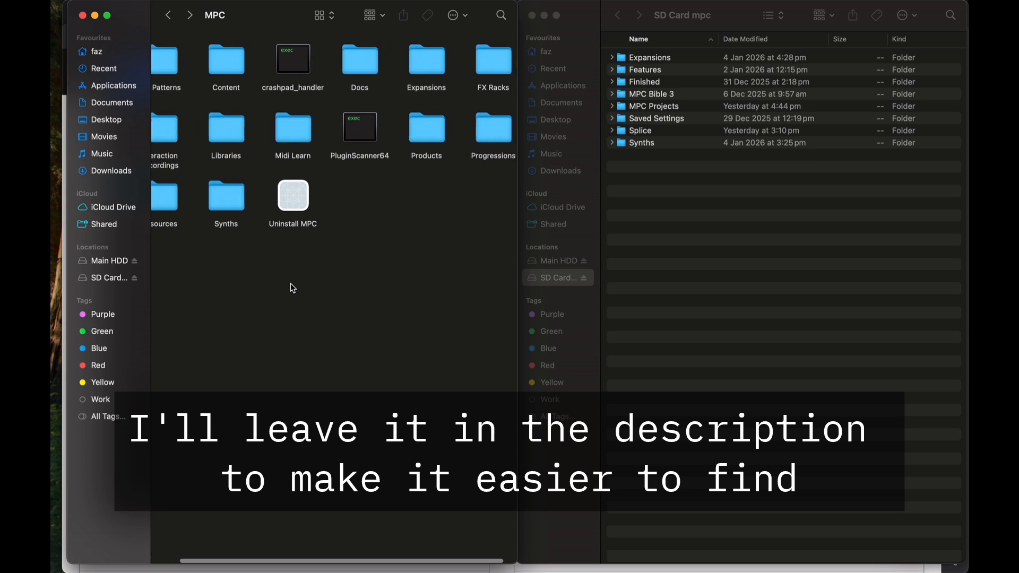
pyautogui.click(227, 57)
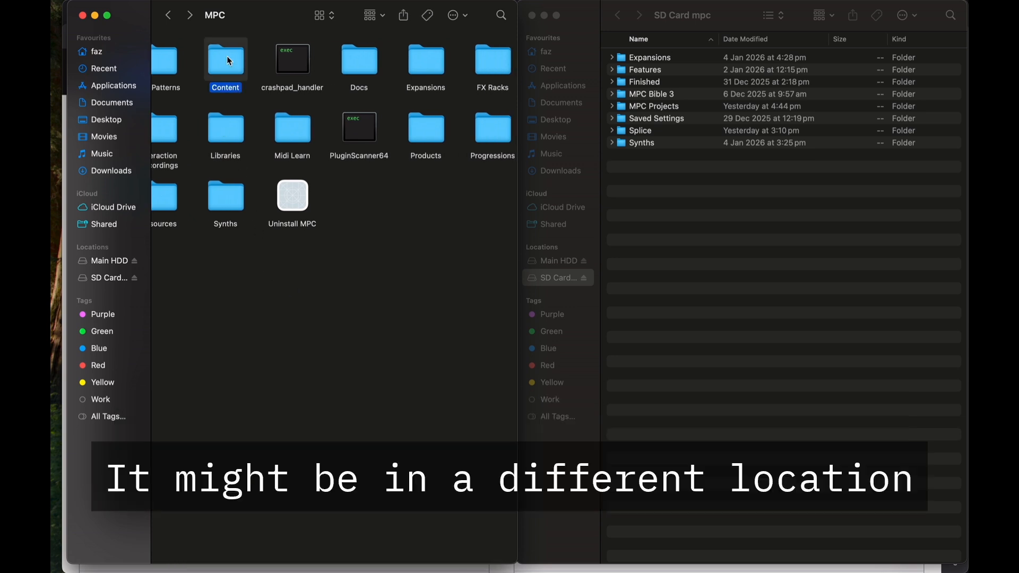
pyautogui.keyDown('super'); pyautogui.click(426, 60); pyautogui.keyUp('super')
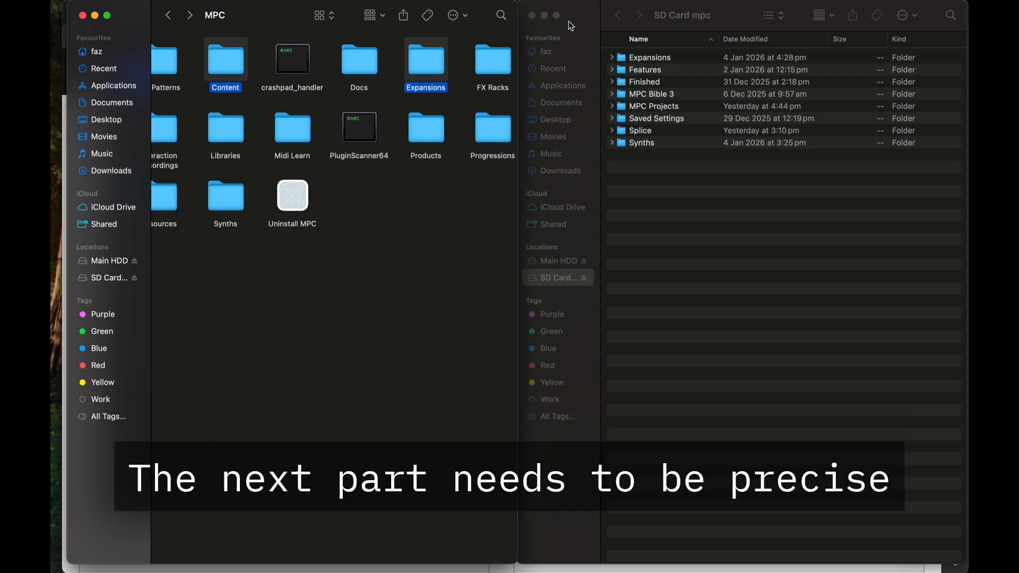
# Step: Open the SD card's Expansions folder, then its Marco Polo Presents Pad Thai Deluxe Vol.1 folder, and widen the Name column
pyautogui.click(731, 16)
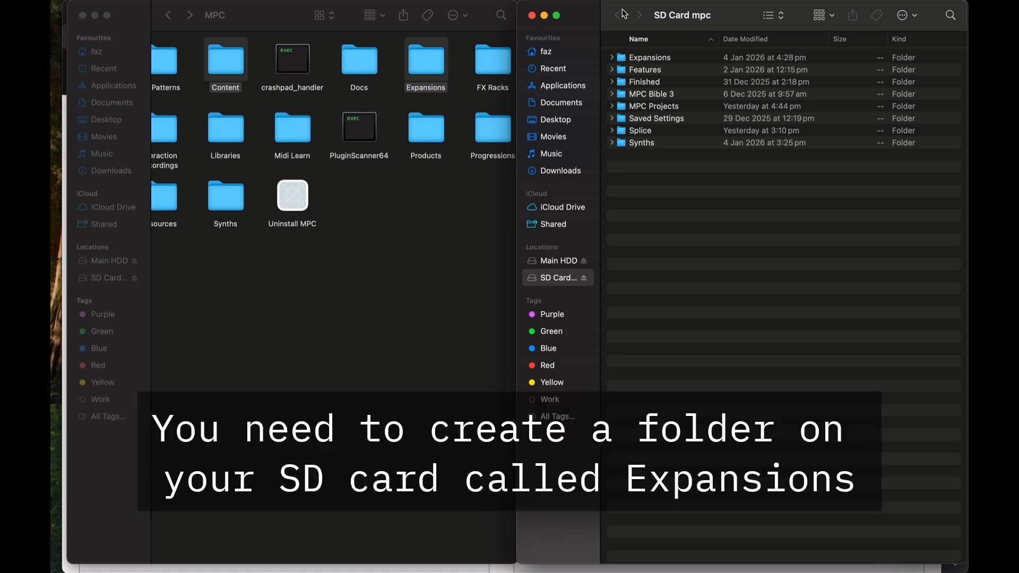
pyautogui.click(653, 61)
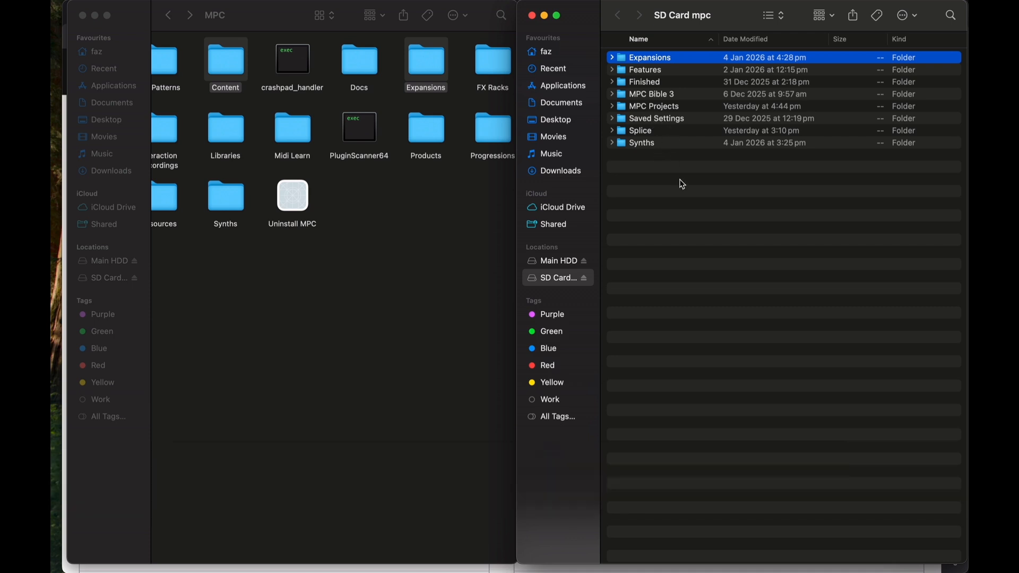
pyautogui.doubleClick(646, 61)
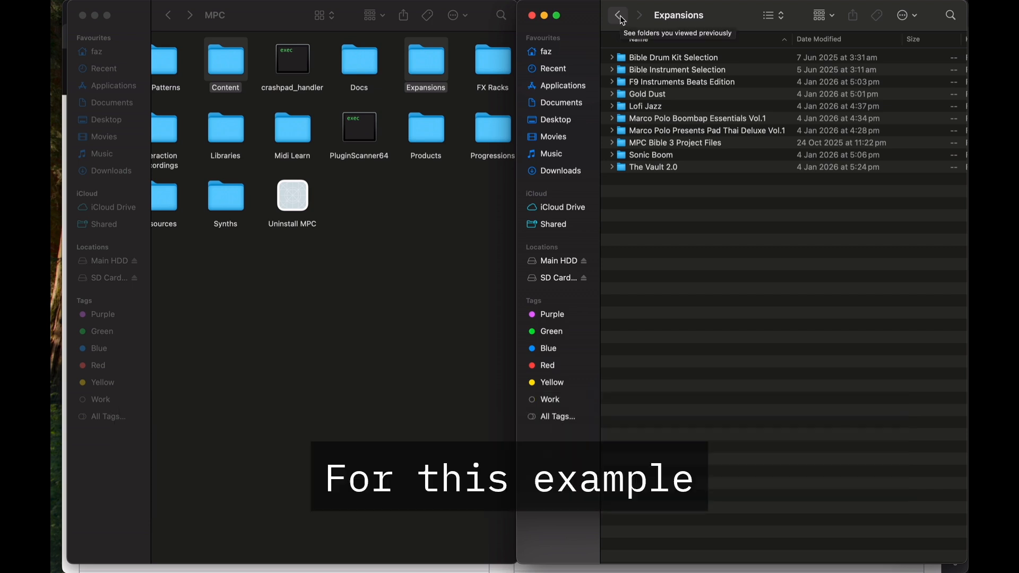
pyautogui.doubleClick(653, 131)
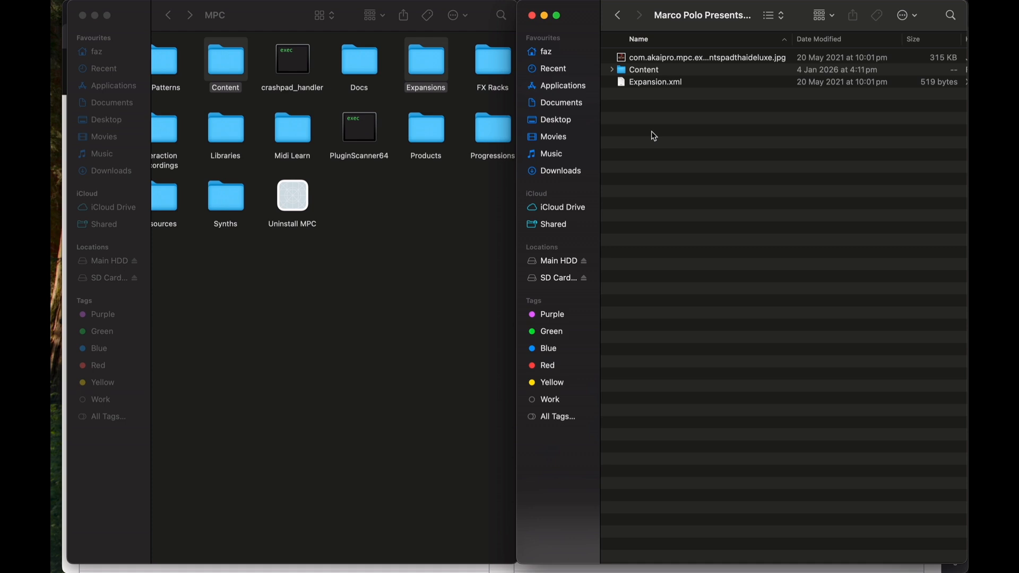
pyautogui.moveTo(791, 38); pyautogui.dragTo(885, 39)
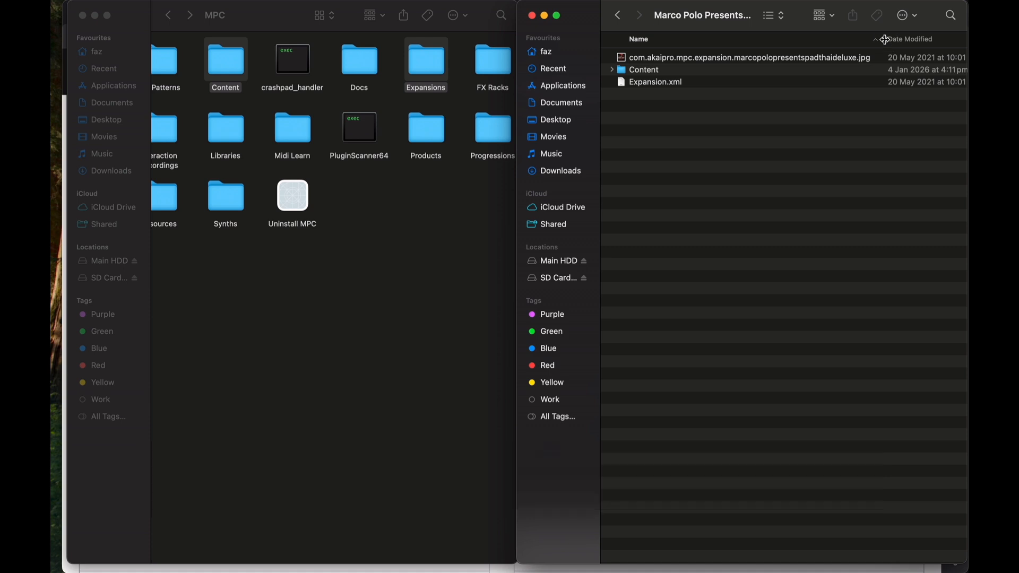
# Step: Navigate back to the SD card root and reopen Expansions > Marco Polo Presents Pad Thai Deluxe Vol.1
pyautogui.click(618, 15)
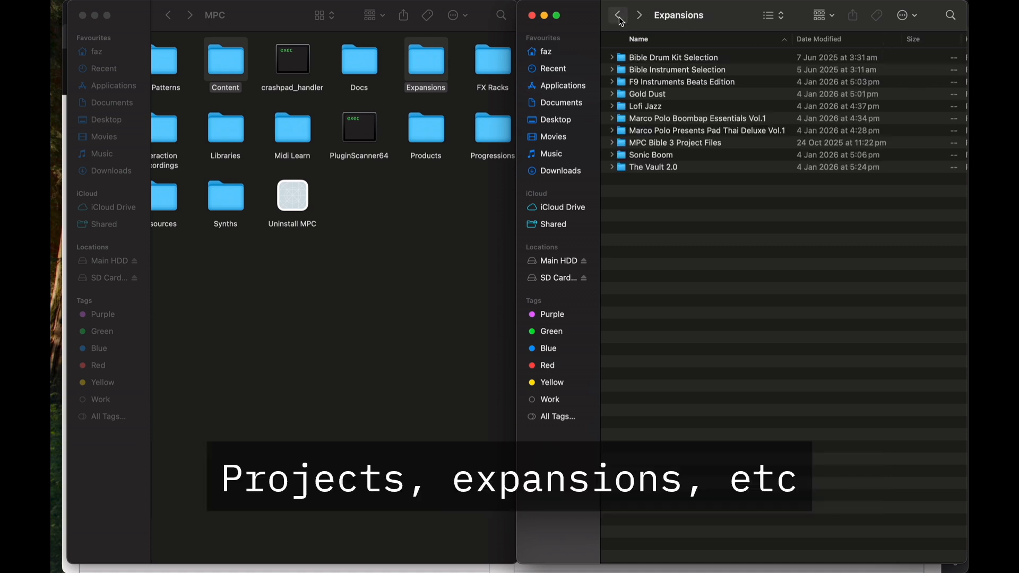
pyautogui.click(619, 16)
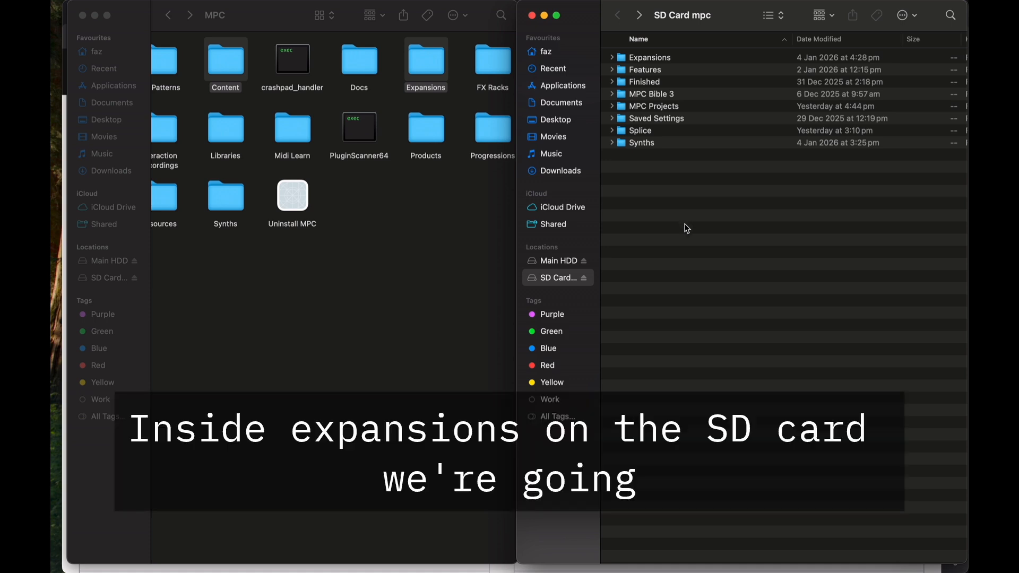
pyautogui.doubleClick(639, 60)
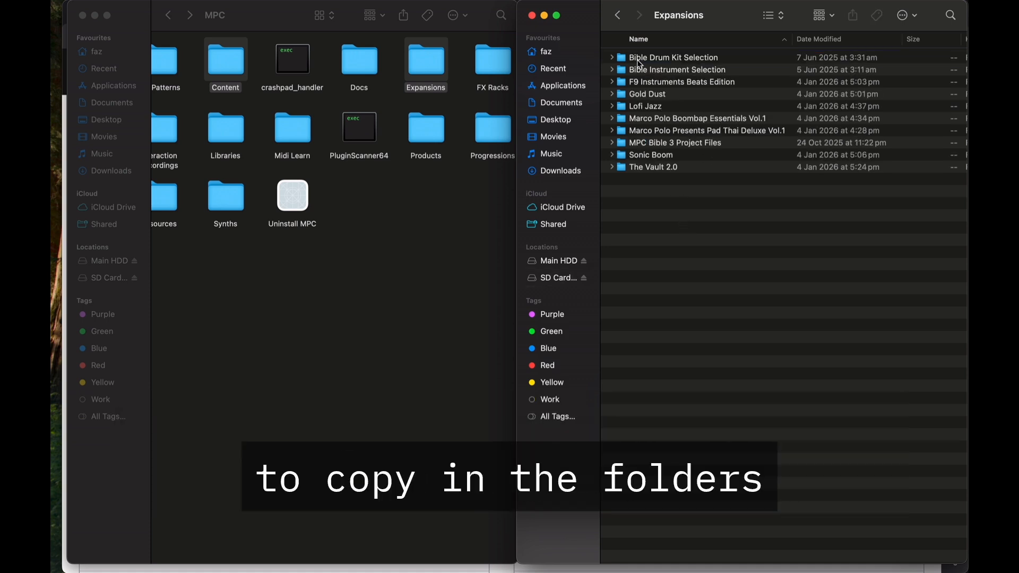
pyautogui.doubleClick(676, 131)
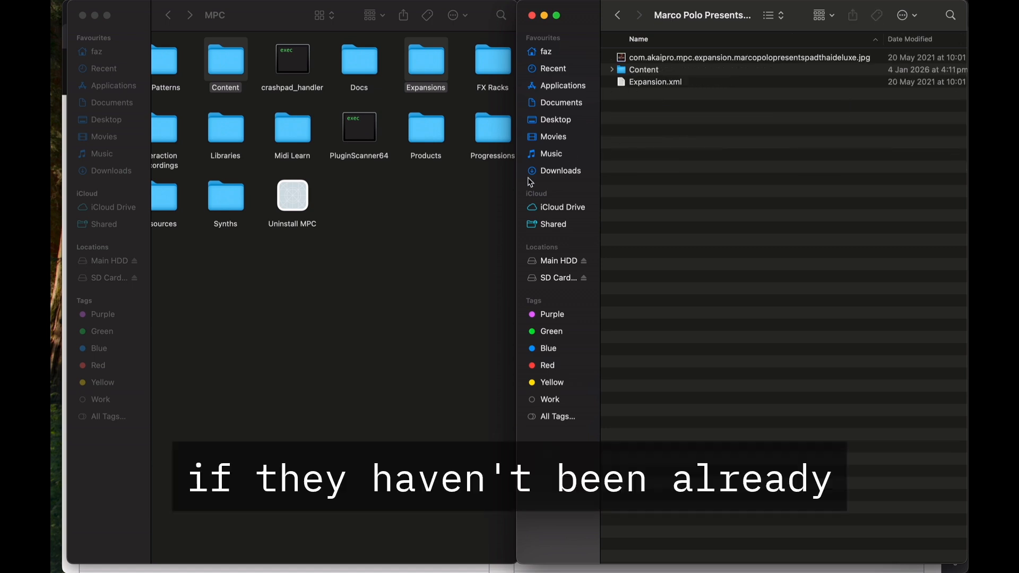
# Step: Open the Content folder in the MPC library folder
pyautogui.click(473, 239)
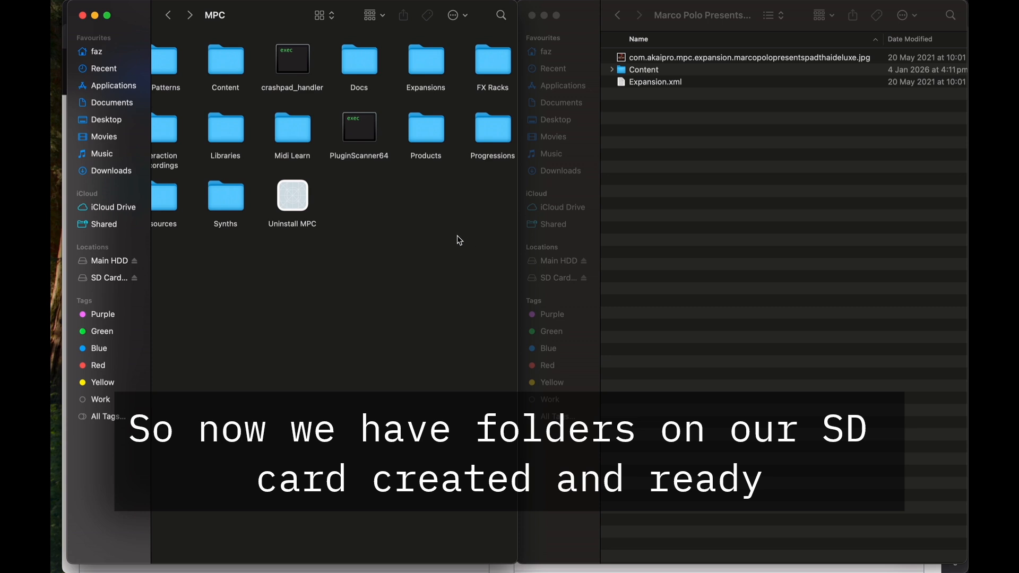
pyautogui.hscroll(-2, 429, 246)
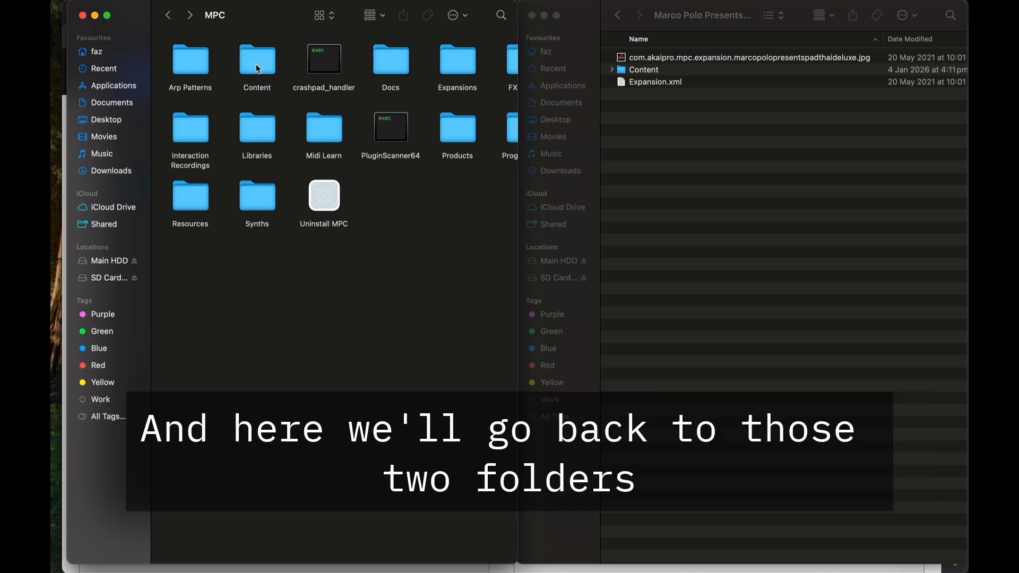
pyautogui.click(256, 65)
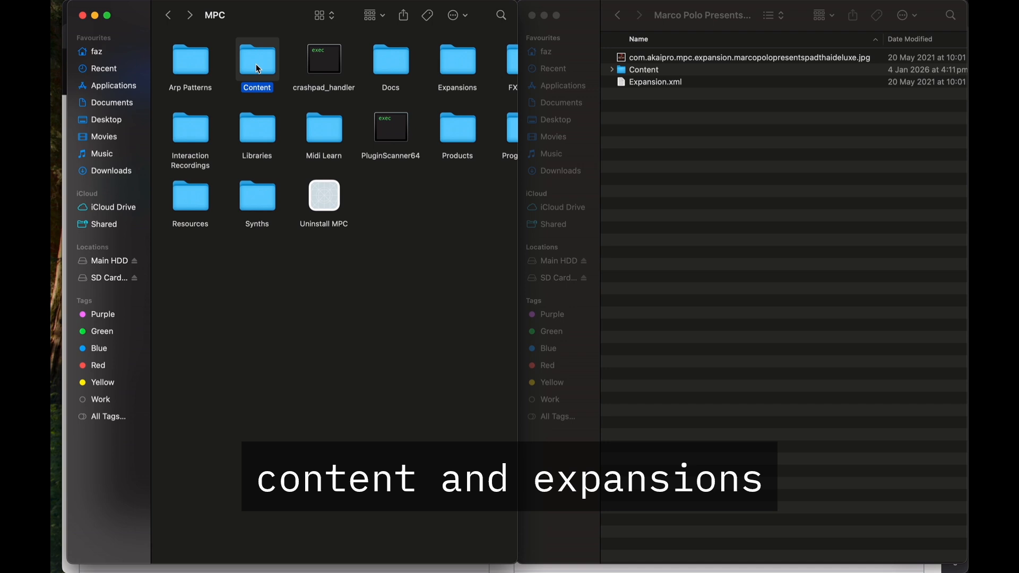
pyautogui.click(457, 57)
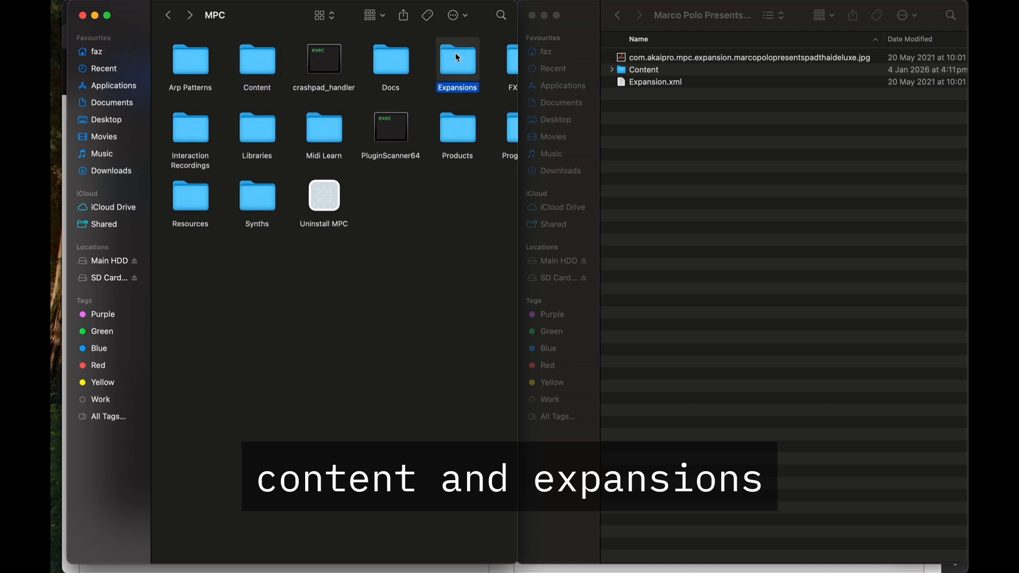
pyautogui.click(256, 62)
pyautogui.doubleClick(257, 62)
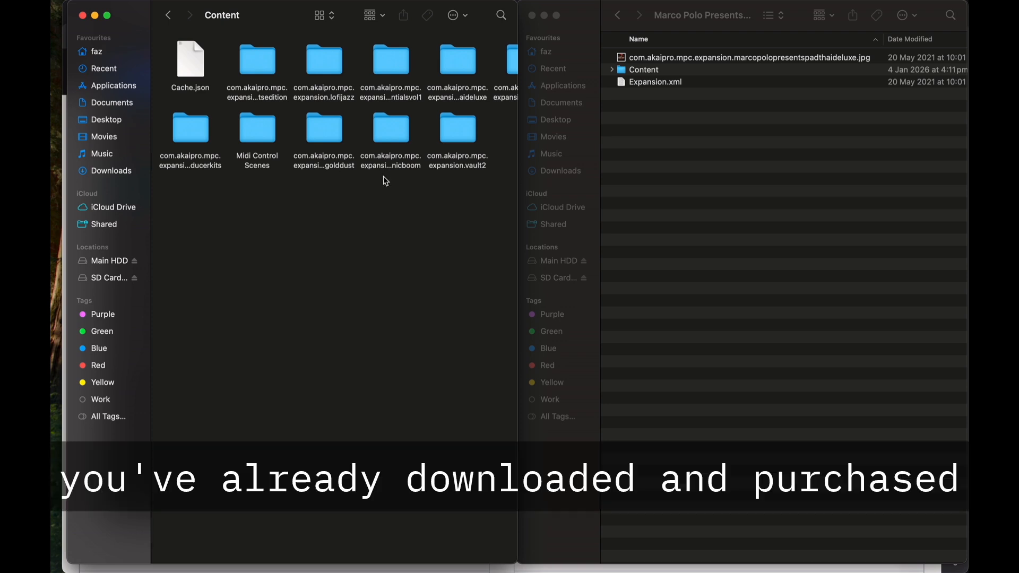
# Step: Inspect the info of the com.akaipro.mpc.expansion.marcopolopresentspadthaideluxe folder
pyautogui.hscroll(3, 386, 181)
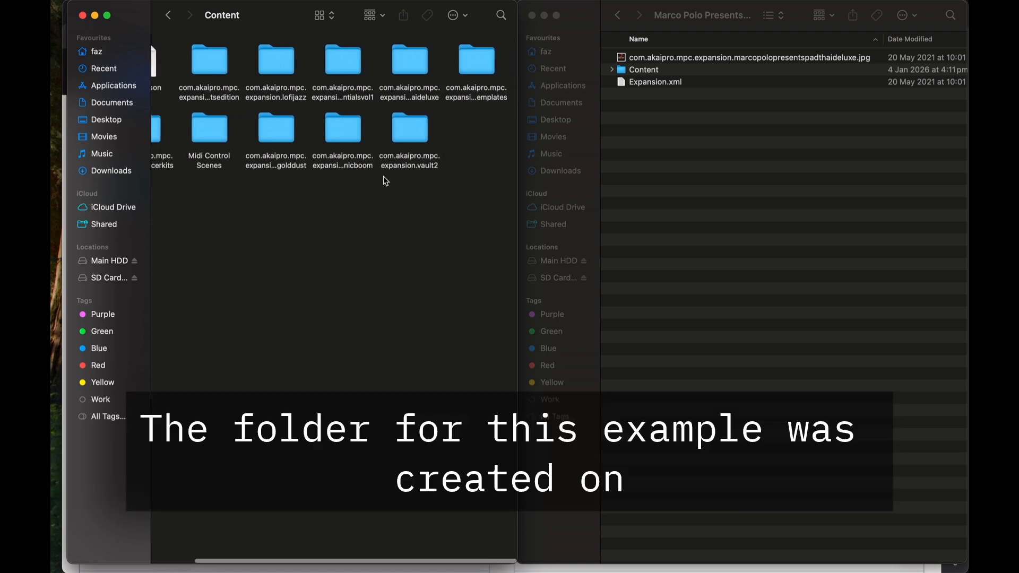
pyautogui.click(412, 98)
pyautogui.rightClick(412, 98)
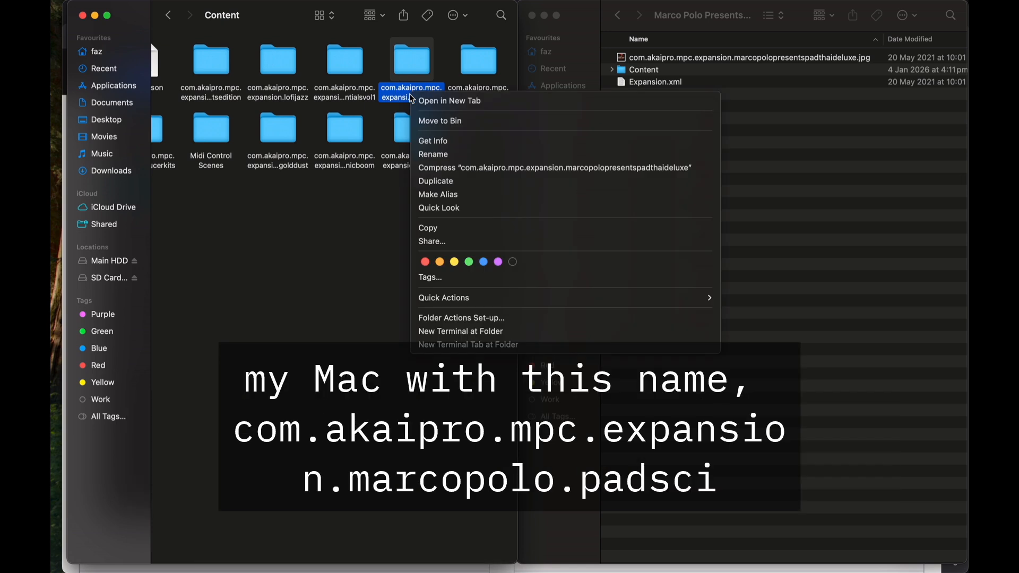
pyautogui.click(432, 141)
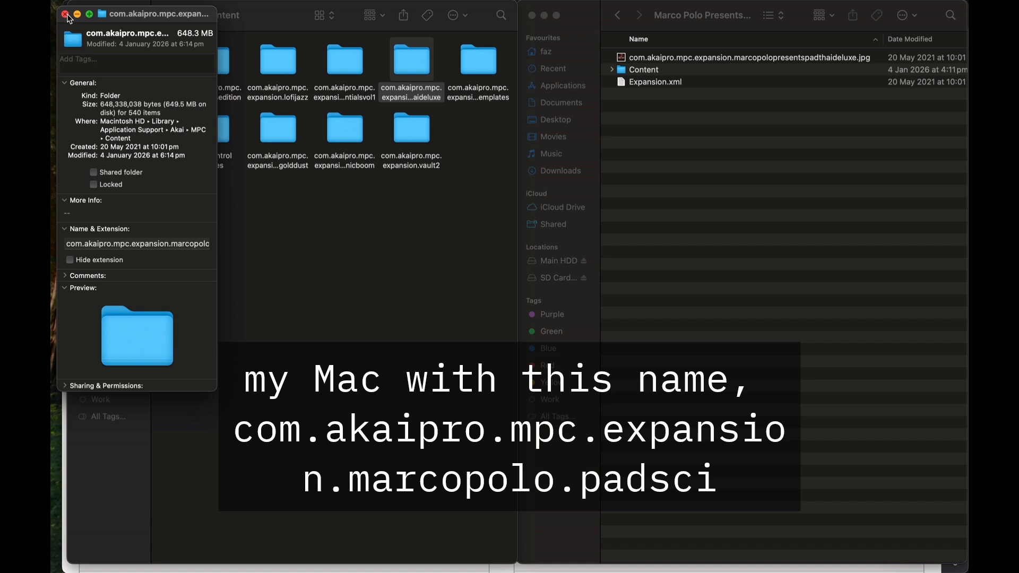
pyautogui.click(65, 15)
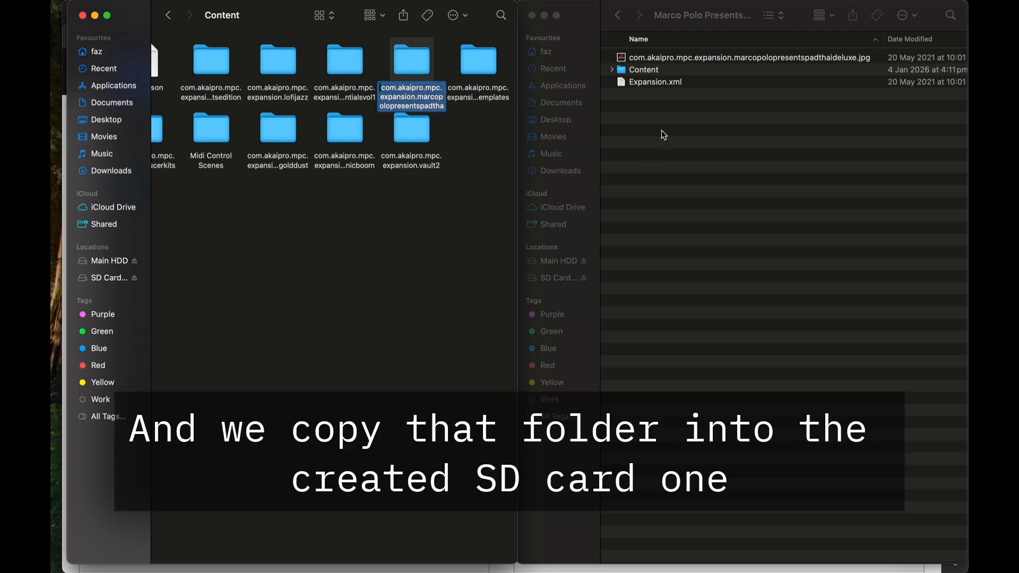
# Step: Copy the com.akaipro.mpc.expansion.marcopolopresentspadthaideluxe folder into the SD card's Marco Polo Presents Pad Thai Deluxe Vol.1 folder
pyautogui.click(658, 176)
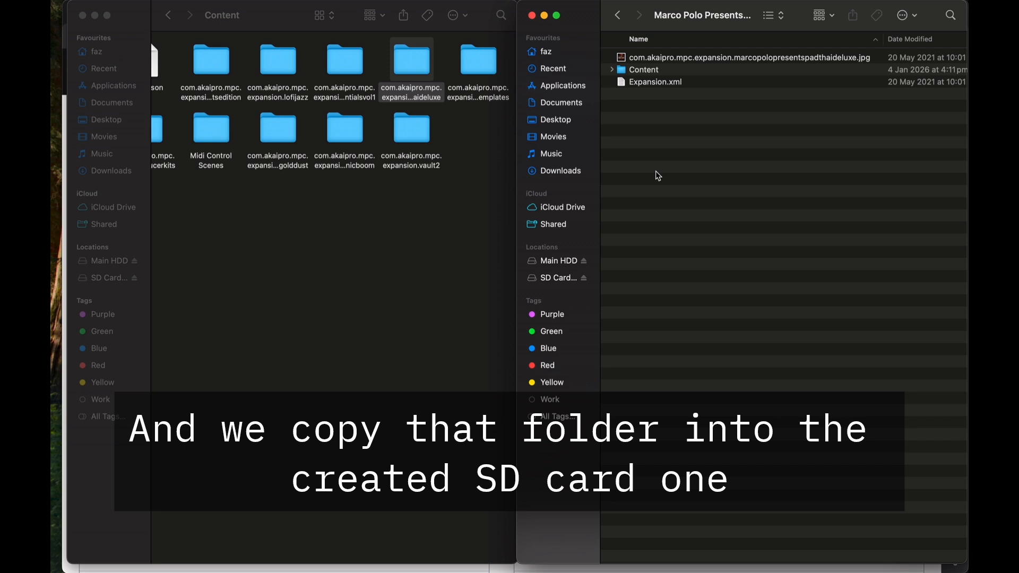
pyautogui.click(422, 63)
pyautogui.click(642, 161)
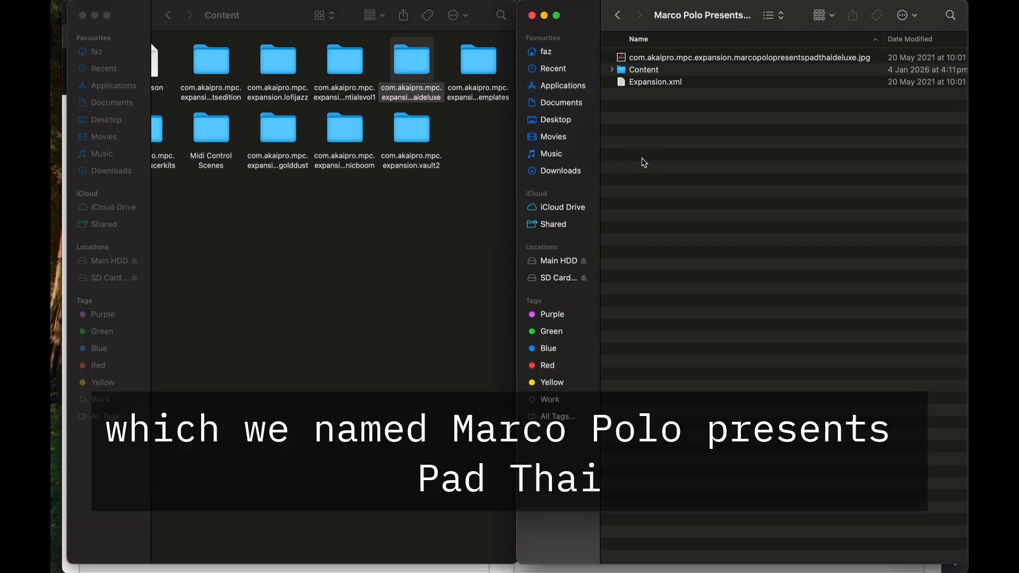
pyautogui.press('super+v')
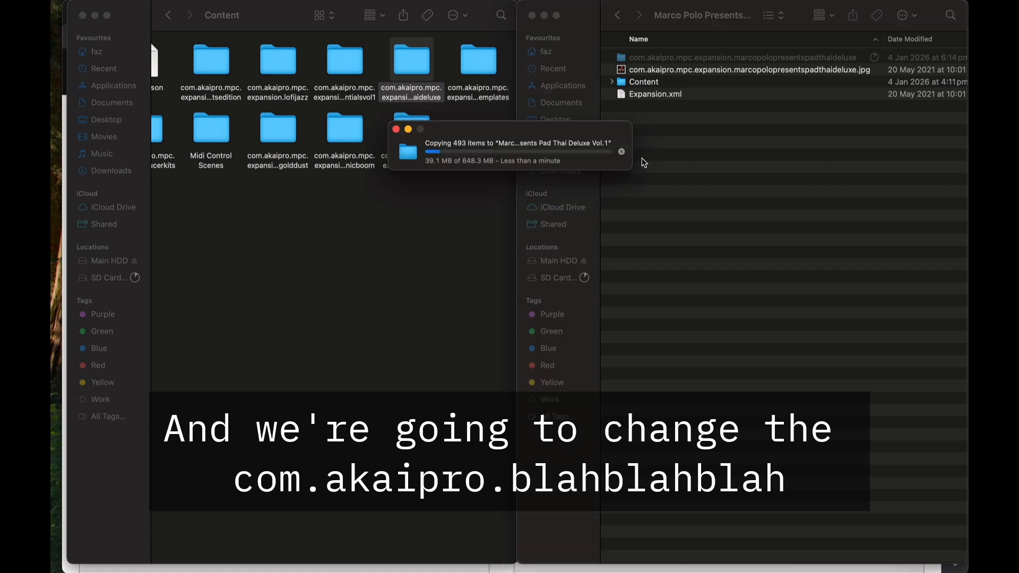
pyautogui.click(622, 152)
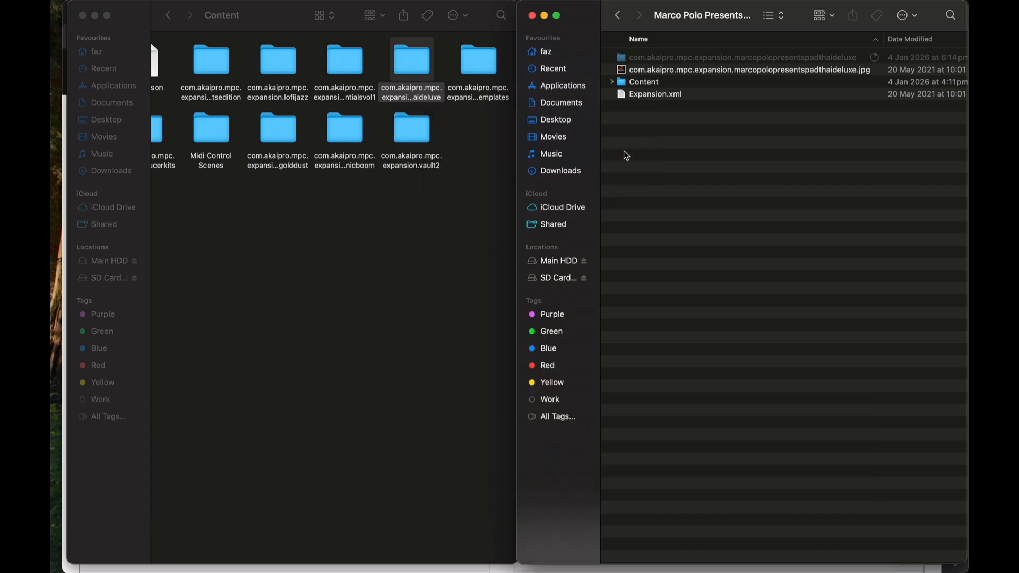
# Step: Delete the com.akaipro.mpc.expansion.marcopolopresentspadthaideluxe folder from the SD card's Marco Polo Presents folder
pyautogui.click(652, 57)
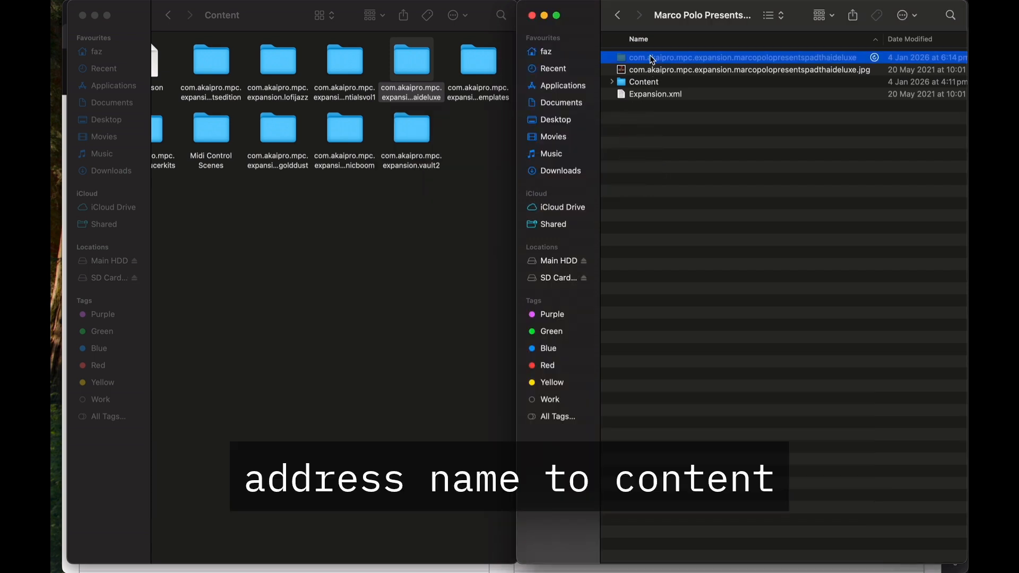
pyautogui.press('super+BackSpace')
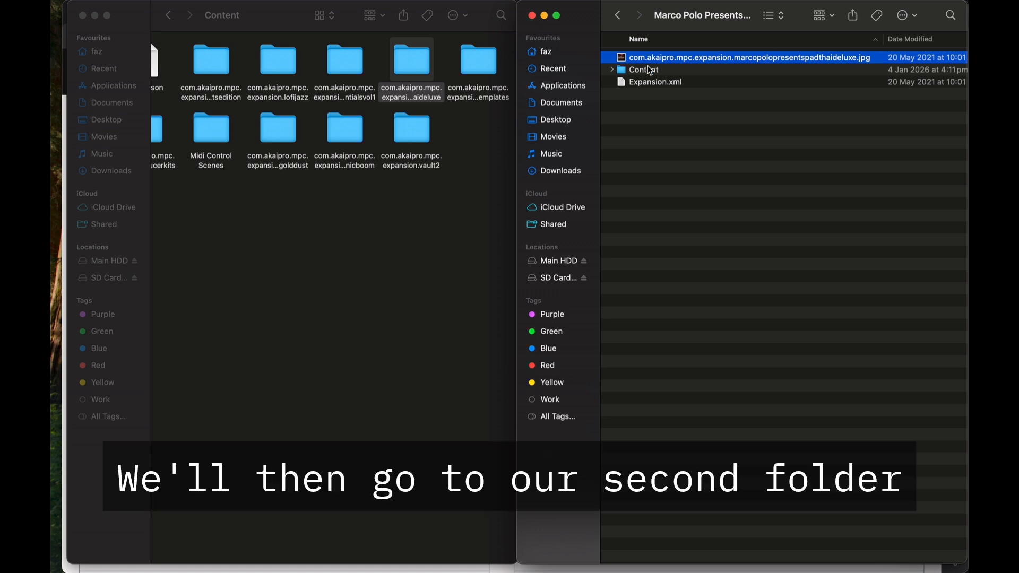
# Step: Go back up to the MPC library folder and open its Expansions folder
pyautogui.click(650, 70)
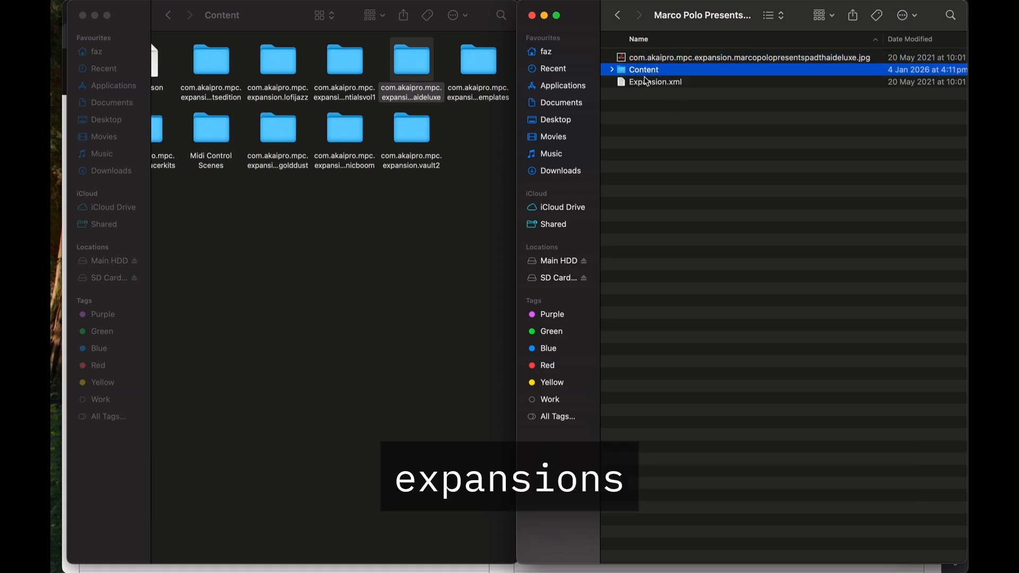
pyautogui.click(168, 15)
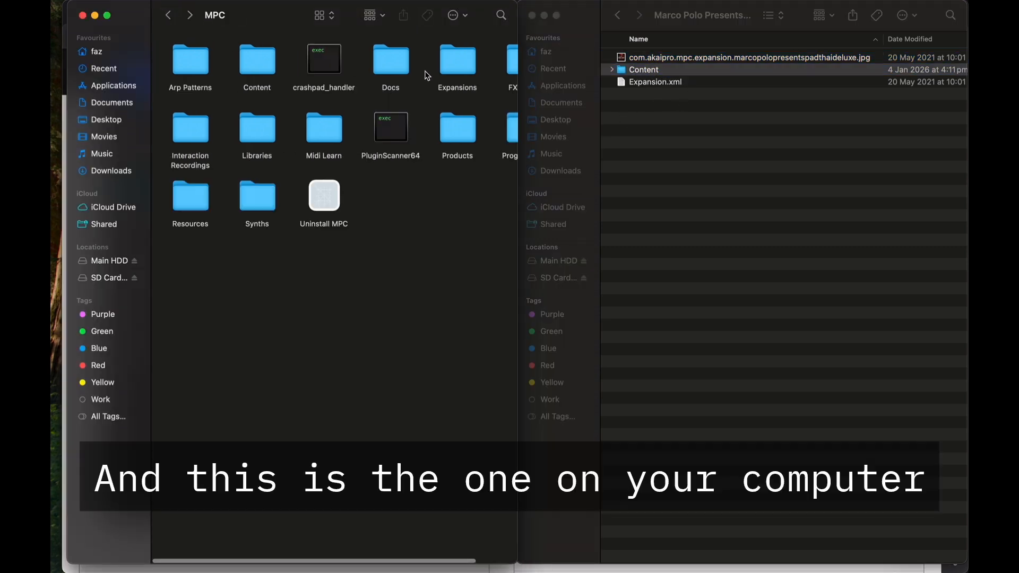
pyautogui.click(445, 56)
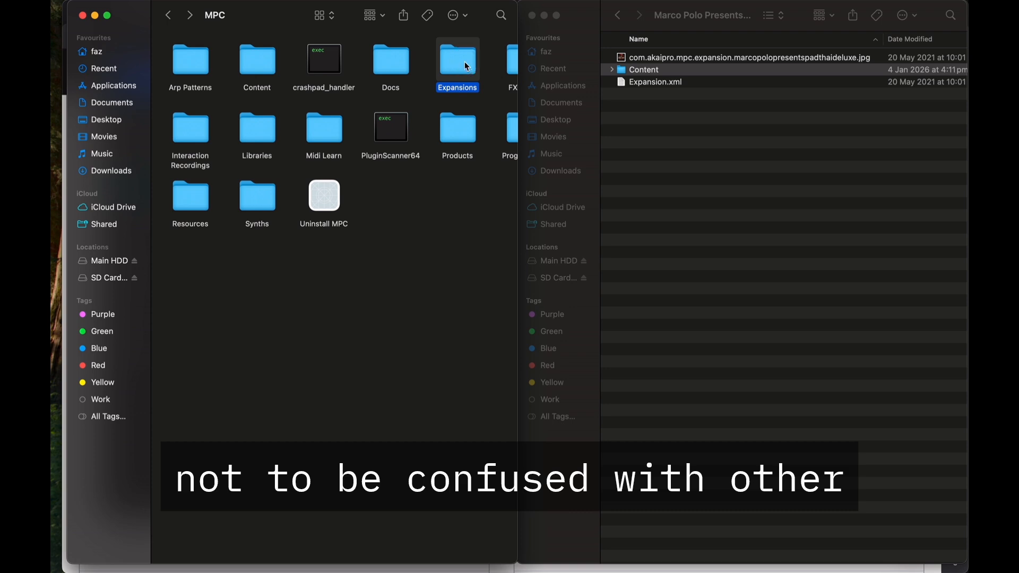
pyautogui.doubleClick(467, 65)
# Step: Select the Pad Thai Deluxe .jpg and .xml files in the library's Expansions folder alongside the SD card's Marco Polo Presents folder
pyautogui.hscroll(2, 365, 136)
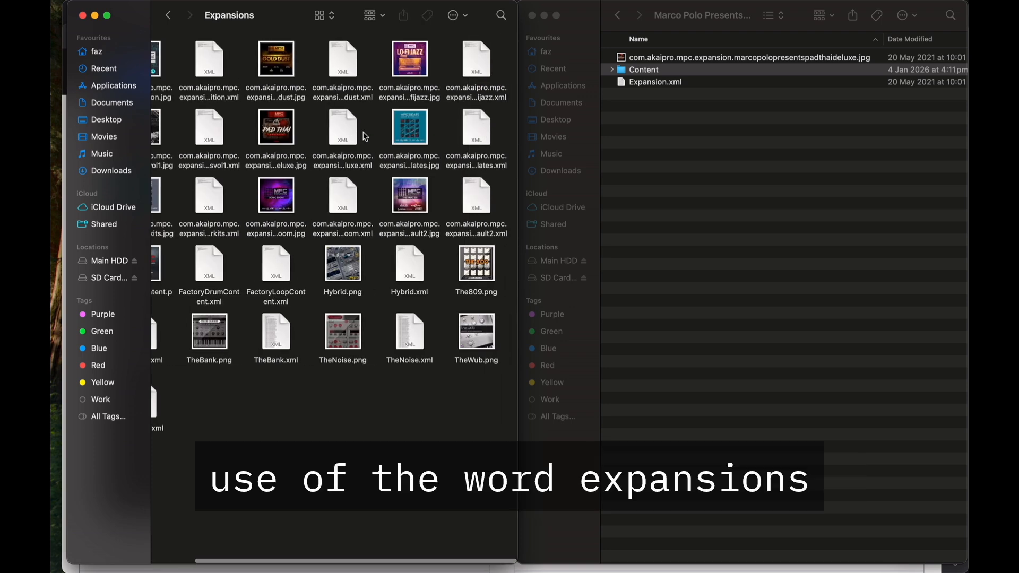
pyautogui.hscroll(-2, 365, 136)
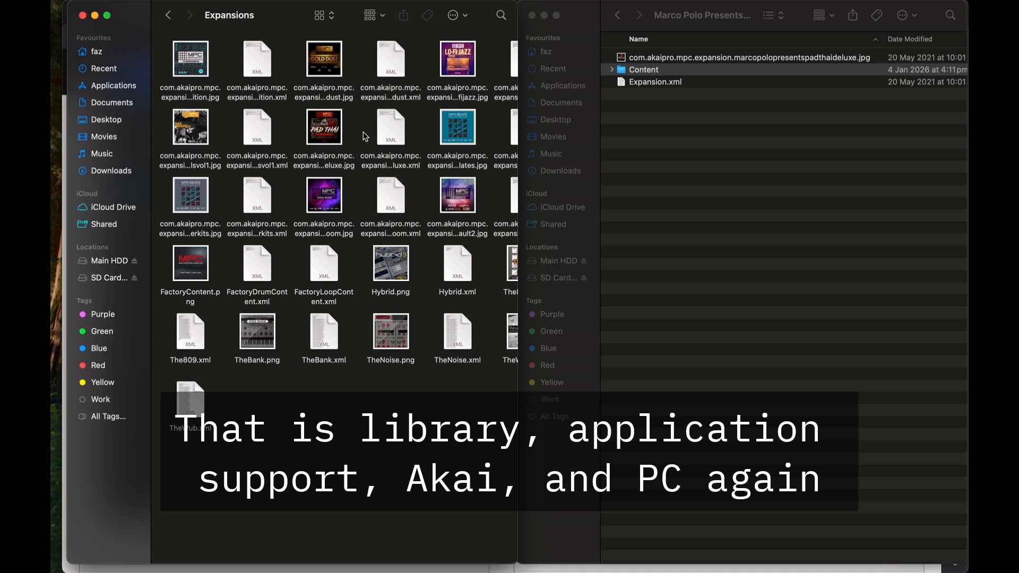
pyautogui.hscroll(2, 365, 137)
pyautogui.hscroll(-2, 365, 136)
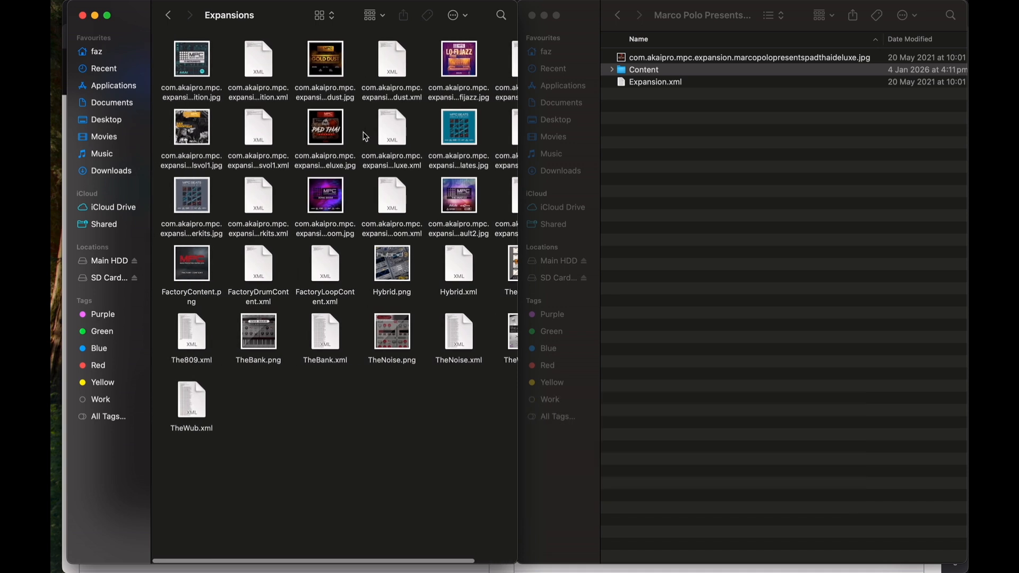
pyautogui.click(331, 126)
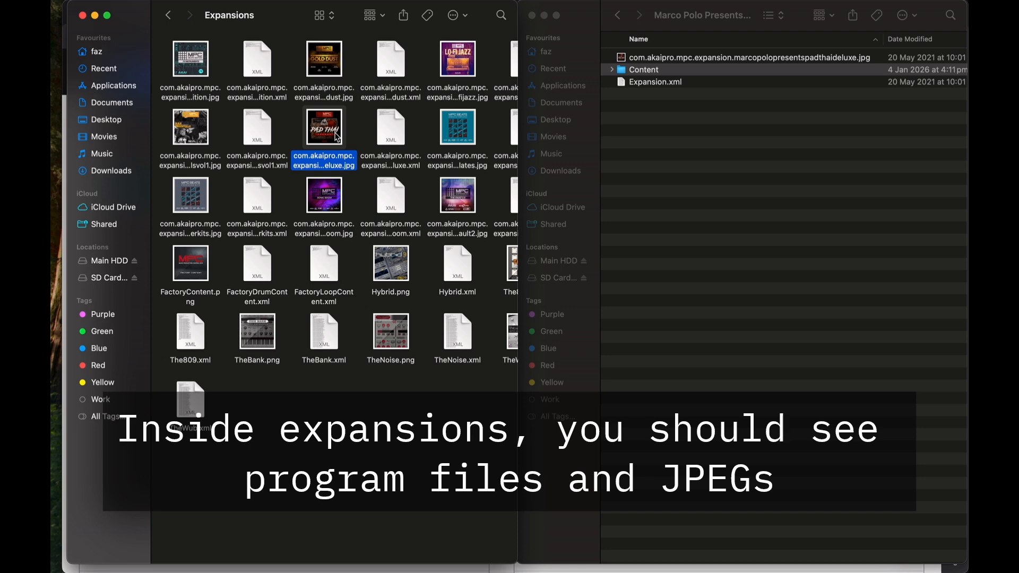
pyautogui.keyDown('super'); pyautogui.click(397, 128); pyautogui.keyUp('super')
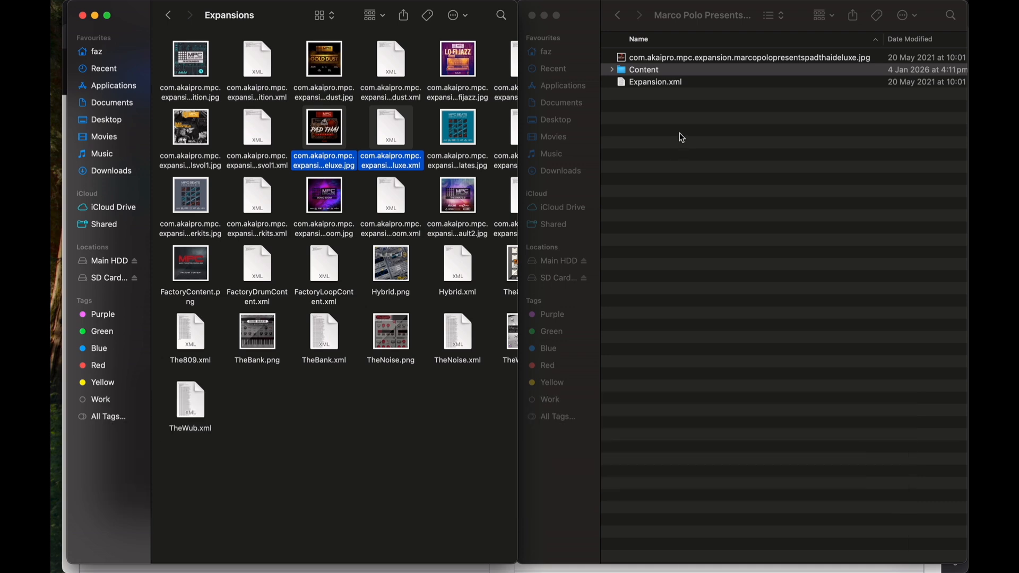
pyautogui.click(682, 138)
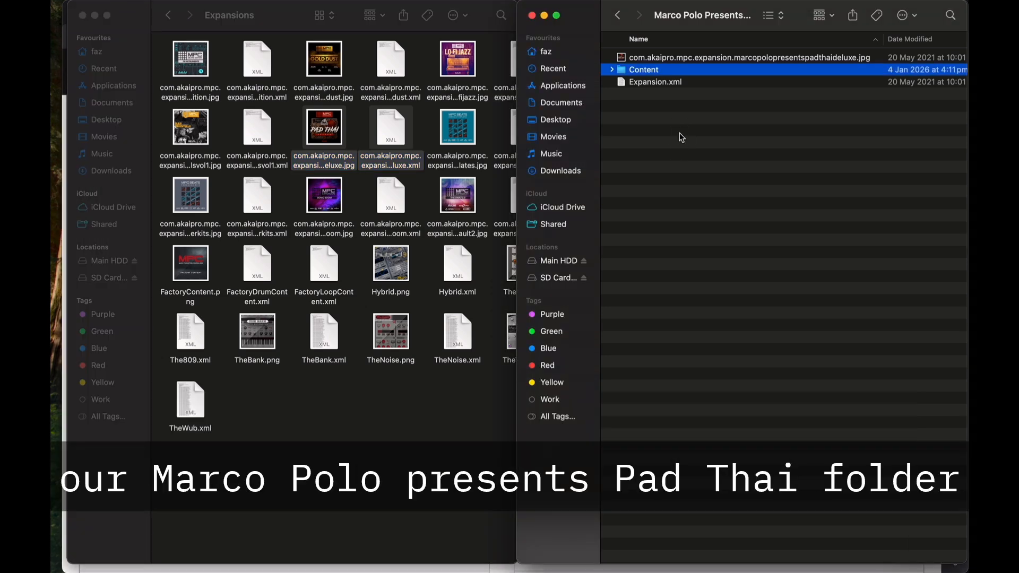
pyautogui.click(653, 129)
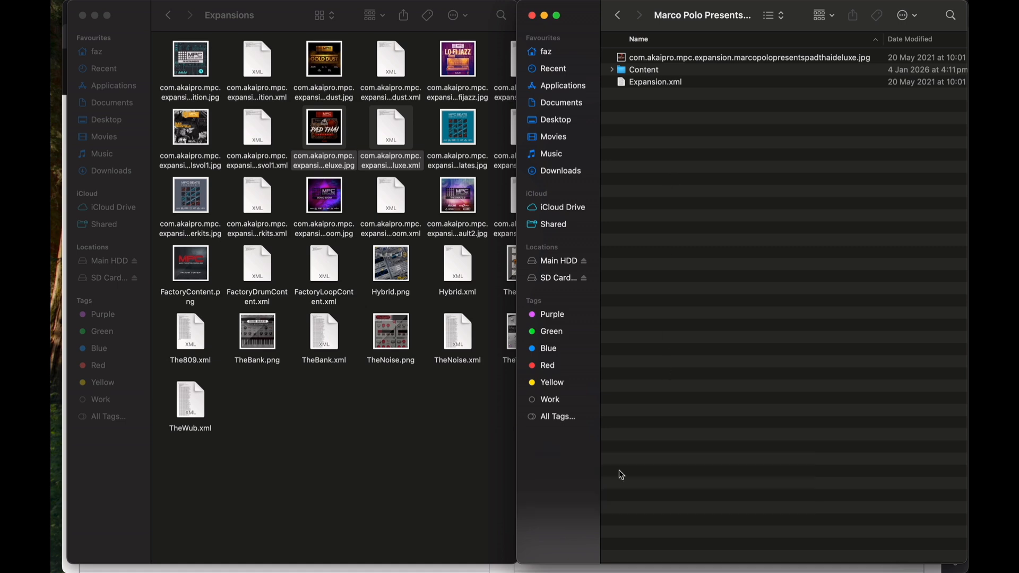
# Step: Switch to inMusic Software Center to view the My Expansions list
pyautogui.moveTo(535, 563)
pyautogui.click(623, 554)
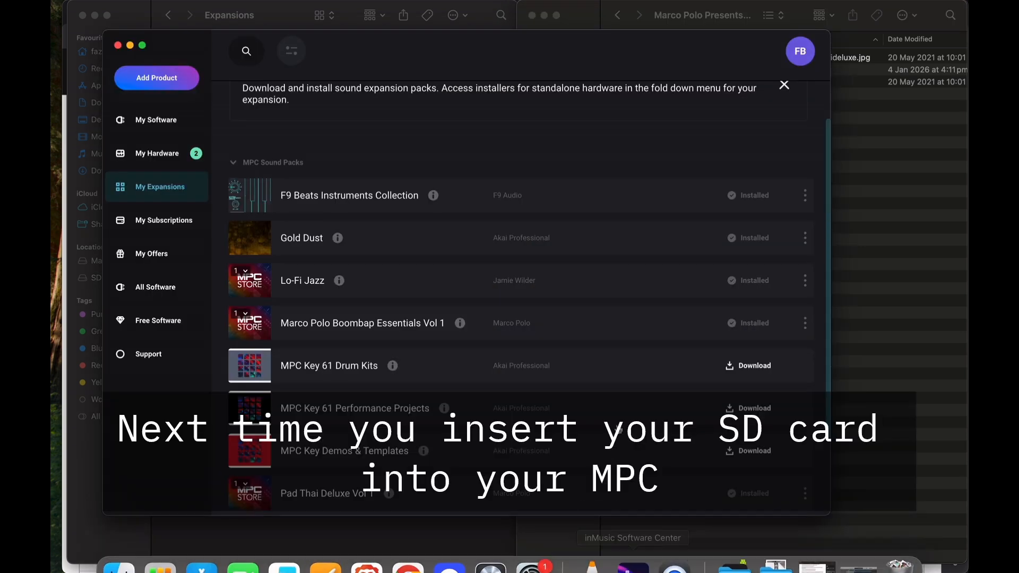